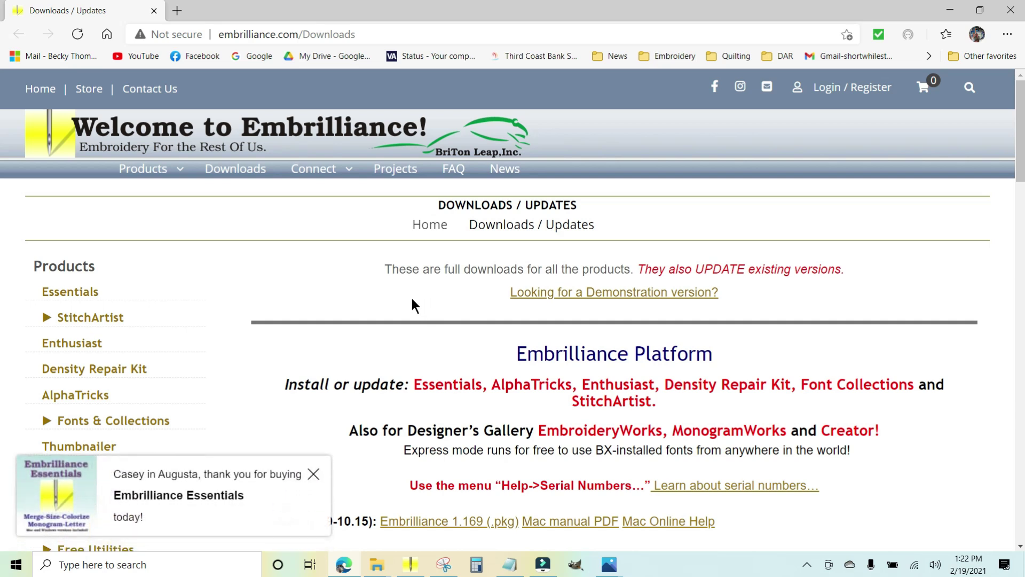
# Scroll the Downloads / Updates page to the Windows (XP-10) Embrilliance 1.169 (.zip) link.
pyautogui.scroll(-1, 358, 297)
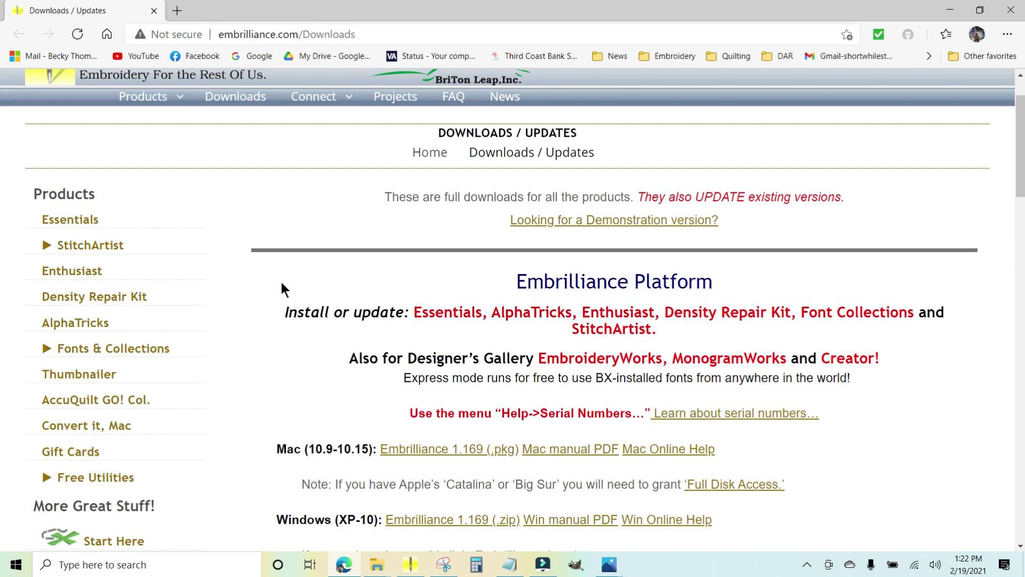
pyautogui.scroll(1, 277, 293)
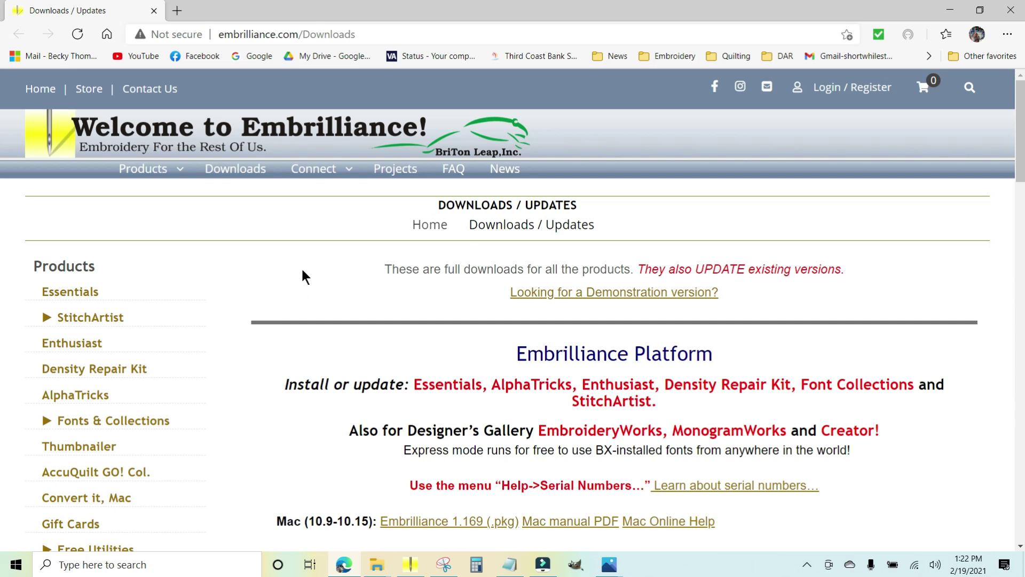
pyautogui.scroll(-2, 302, 277)
pyautogui.scroll(-1, 302, 277)
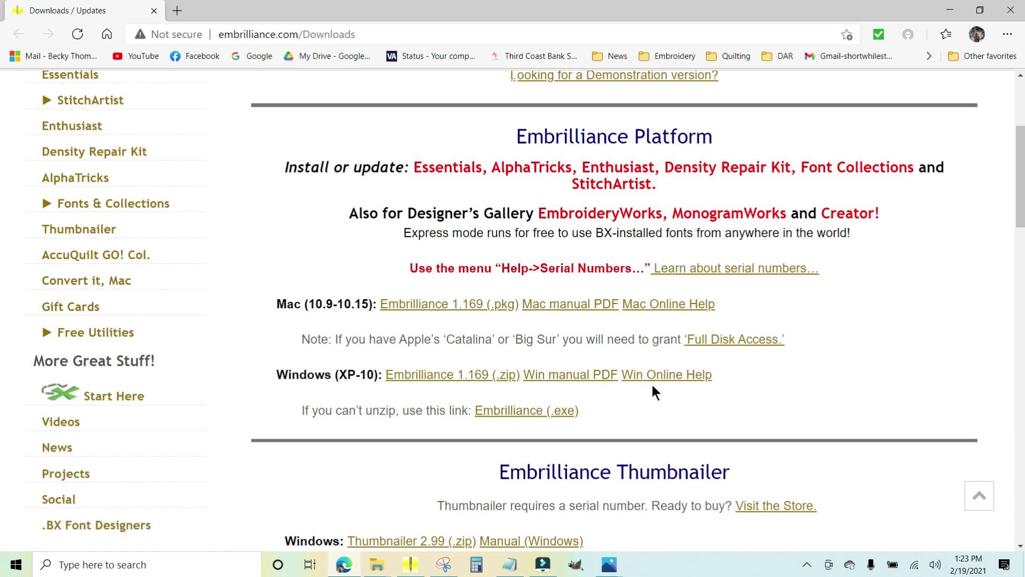
pyautogui.scroll(-4, 887, 282)
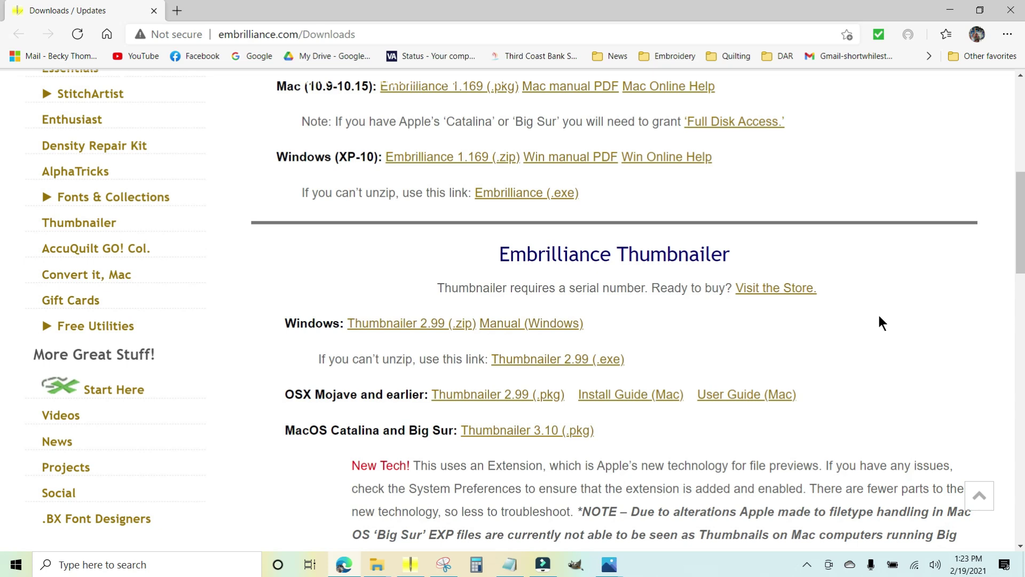
pyautogui.scroll(-4, 882, 323)
pyautogui.scroll(-1, 882, 322)
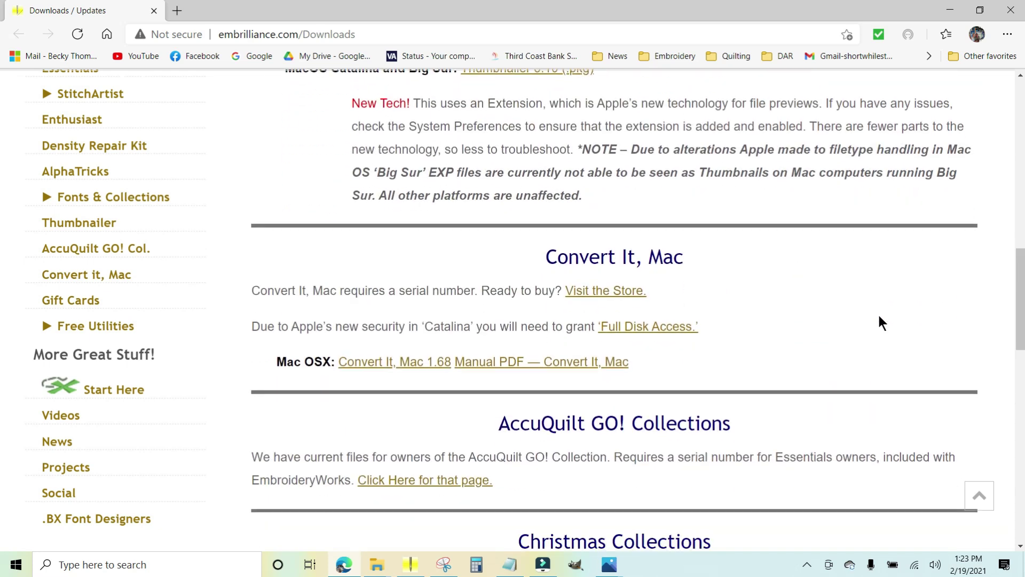
pyautogui.scroll(-10, 882, 323)
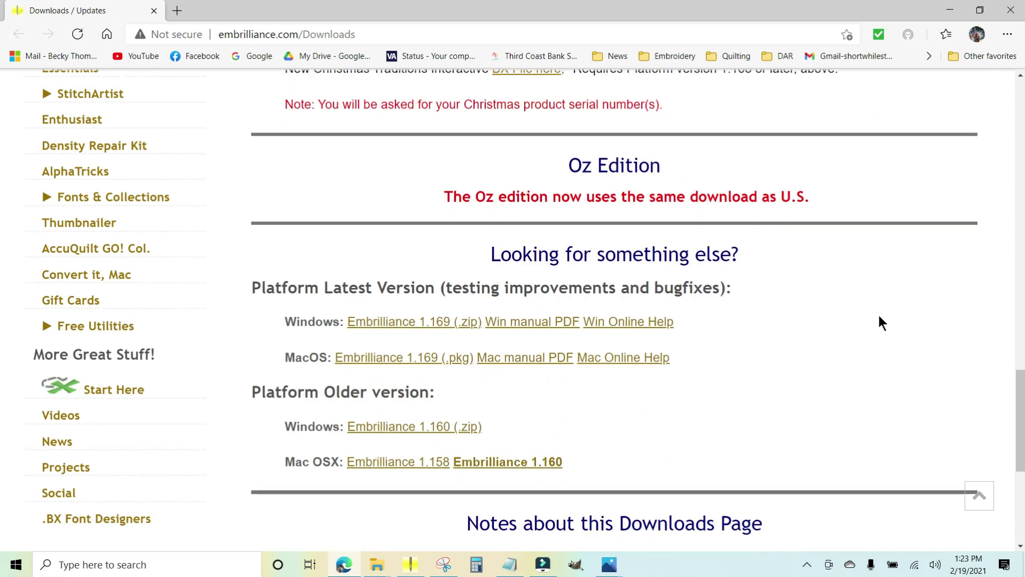
pyautogui.scroll(-3, 882, 323)
pyautogui.scroll(13, 882, 323)
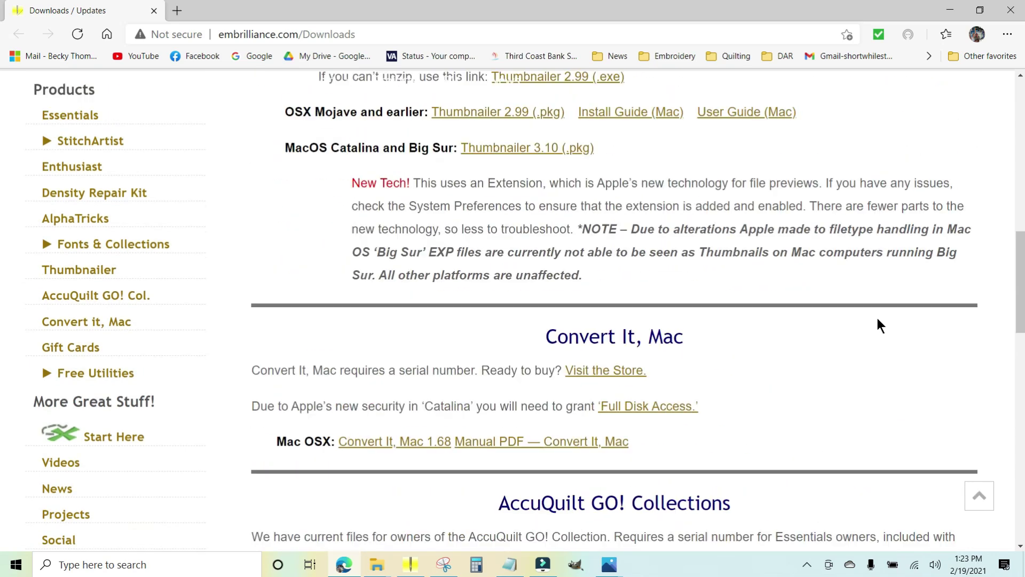
pyautogui.scroll(10, 881, 326)
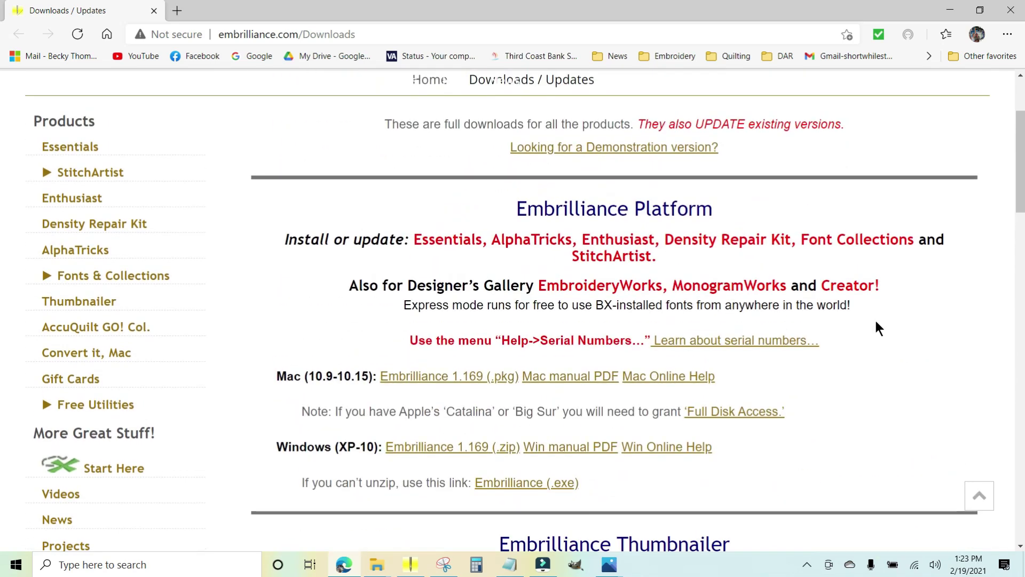
pyautogui.scroll(-3, 891, 300)
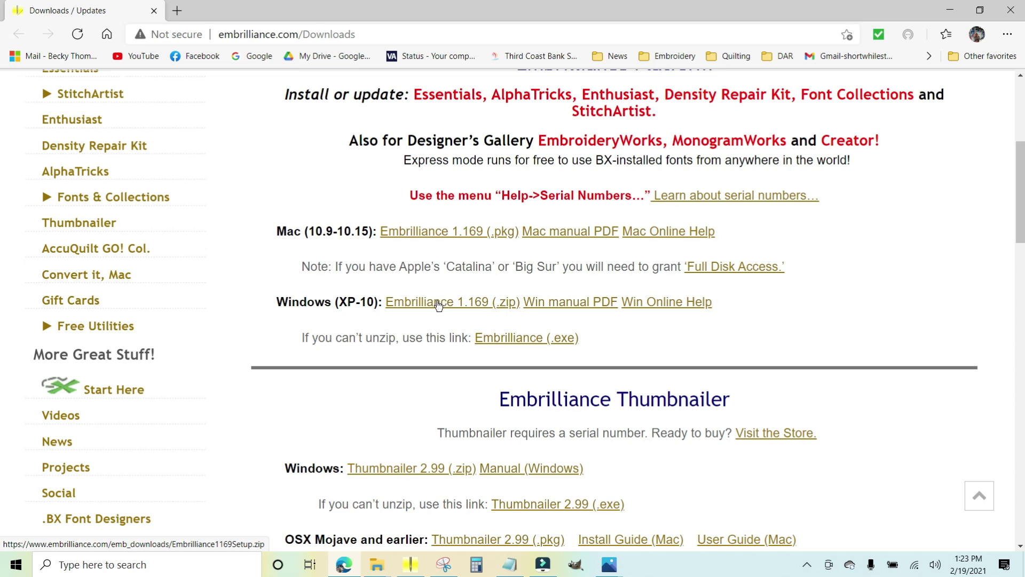
# Download Embrilliance1169Setup.zip from the Windows (XP-10) Embrilliance 1.169 link.
pyautogui.click(439, 305)
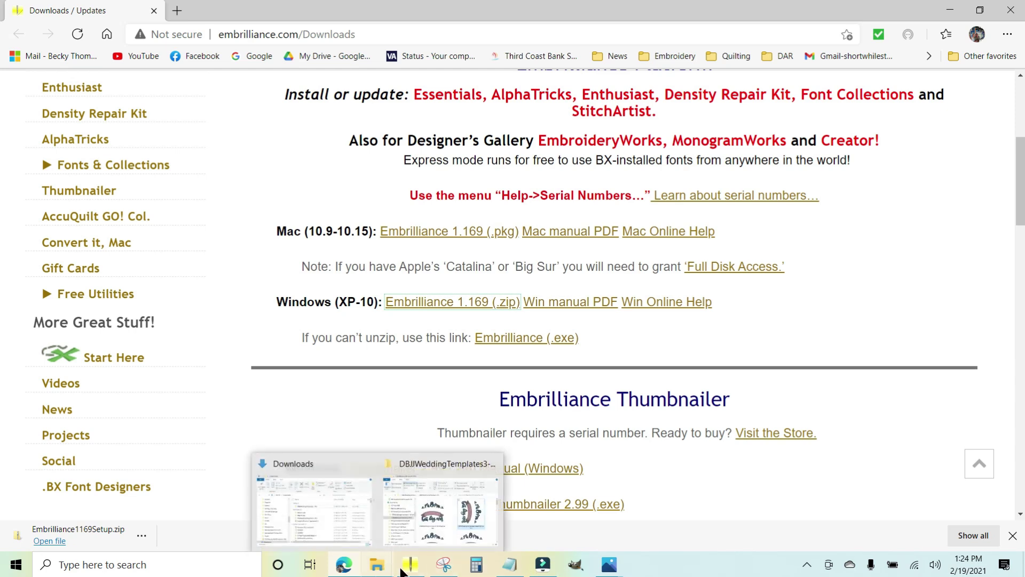
pyautogui.moveTo(378, 567)
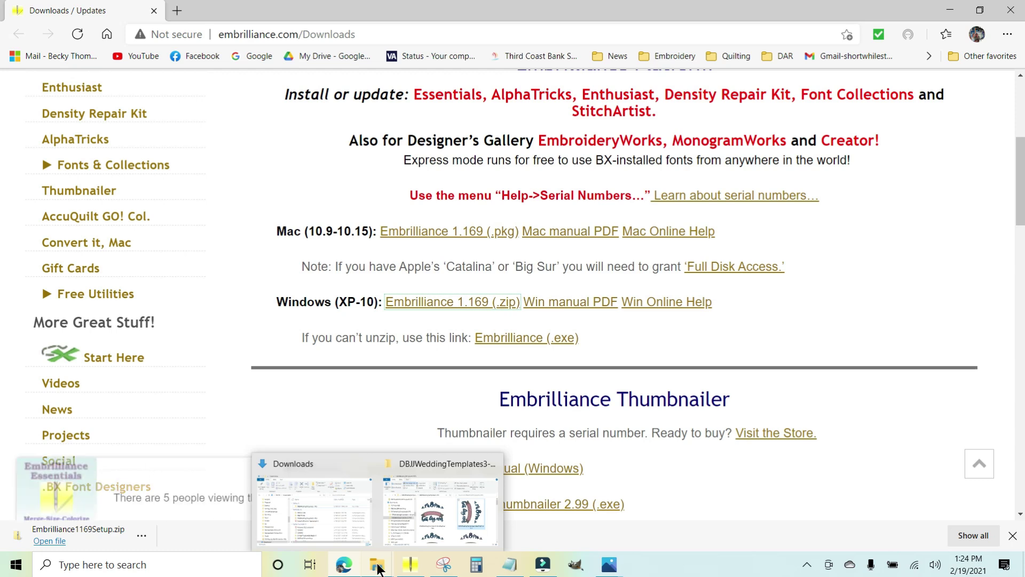
pyautogui.moveTo(376, 546)
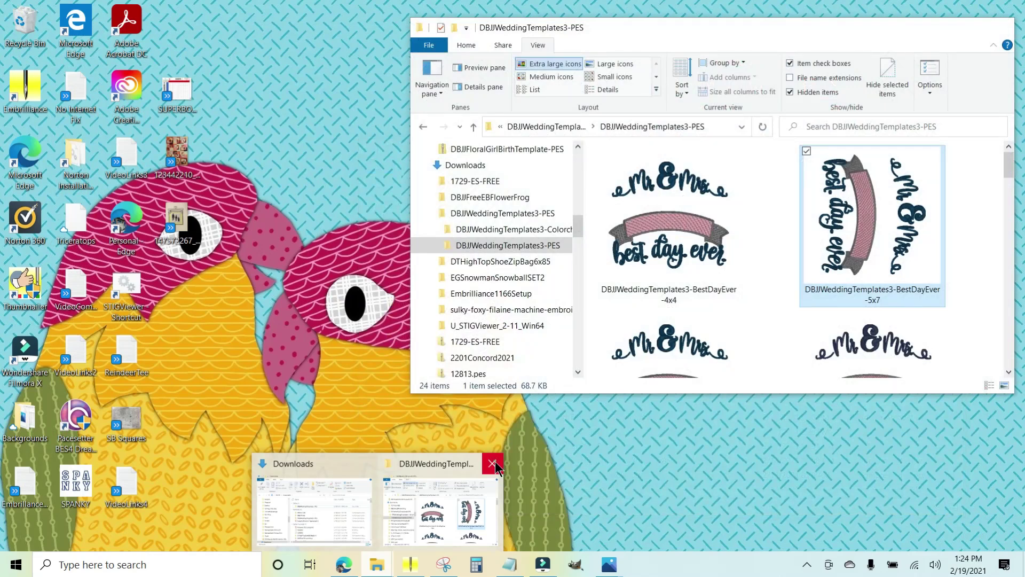
# Close the wedding-templates and Downloads Explorer windows and open a fresh one showing Quick access.
pyautogui.click(490, 463)
pyautogui.click(429, 463)
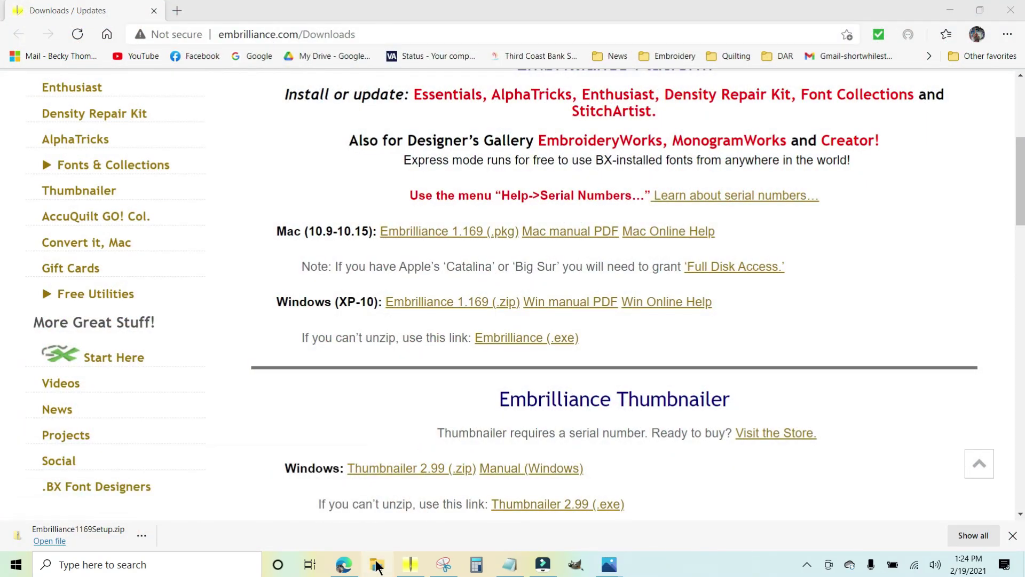
pyautogui.click(379, 564)
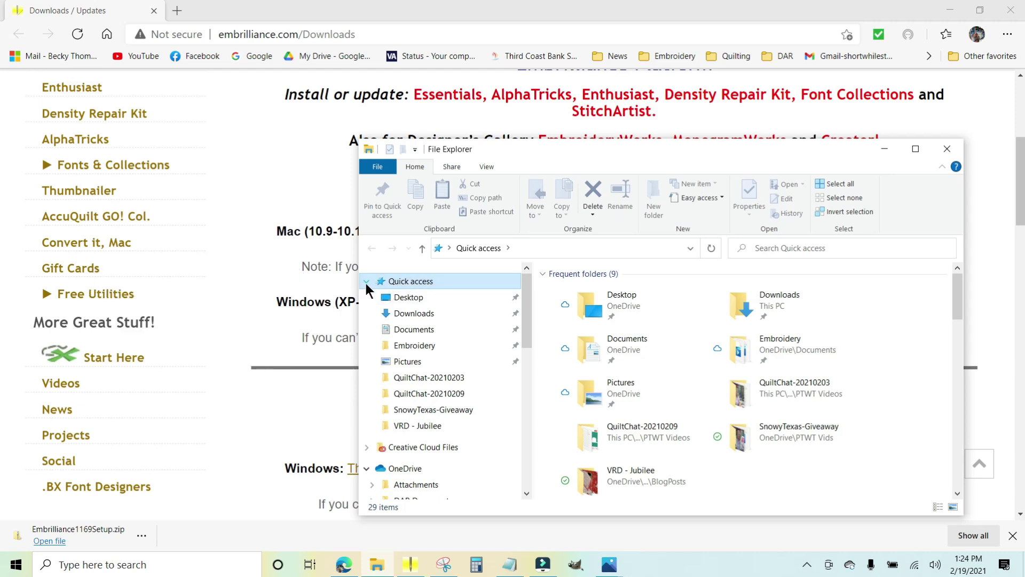
pyautogui.click(367, 283)
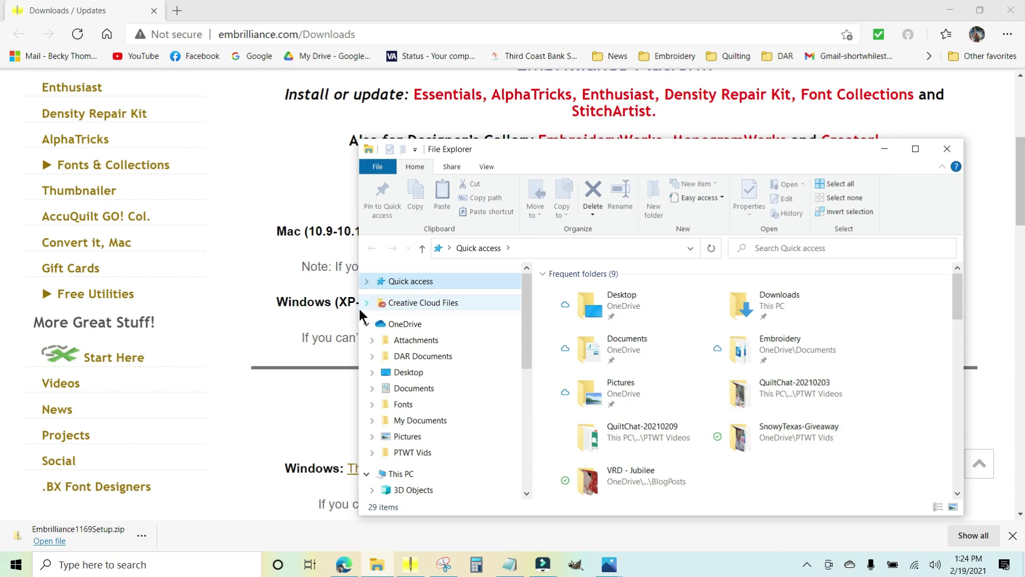
pyautogui.click(366, 283)
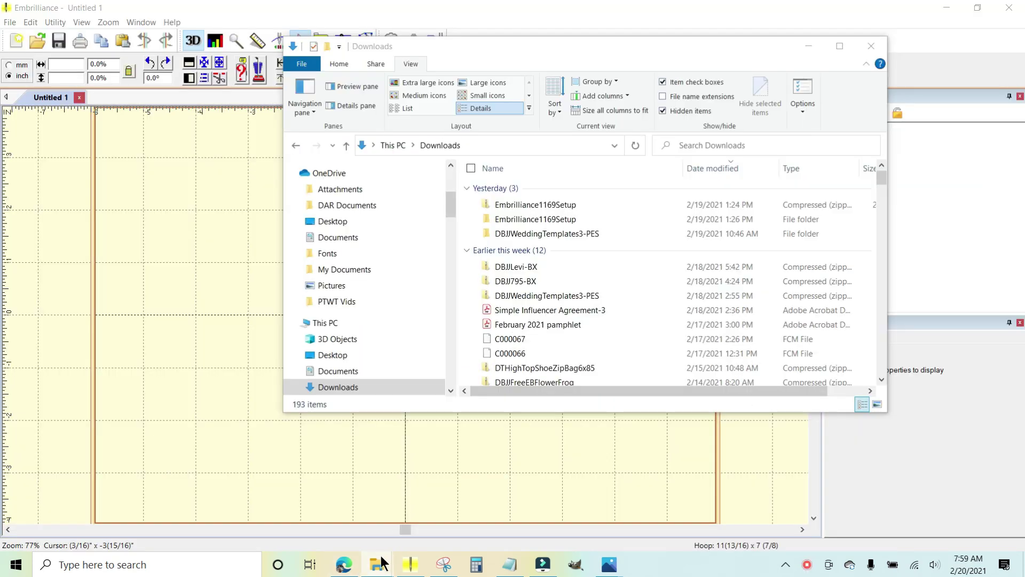
pyautogui.moveTo(382, 561)
pyautogui.moveTo(405, 534)
pyautogui.scroll(3, 336, 187)
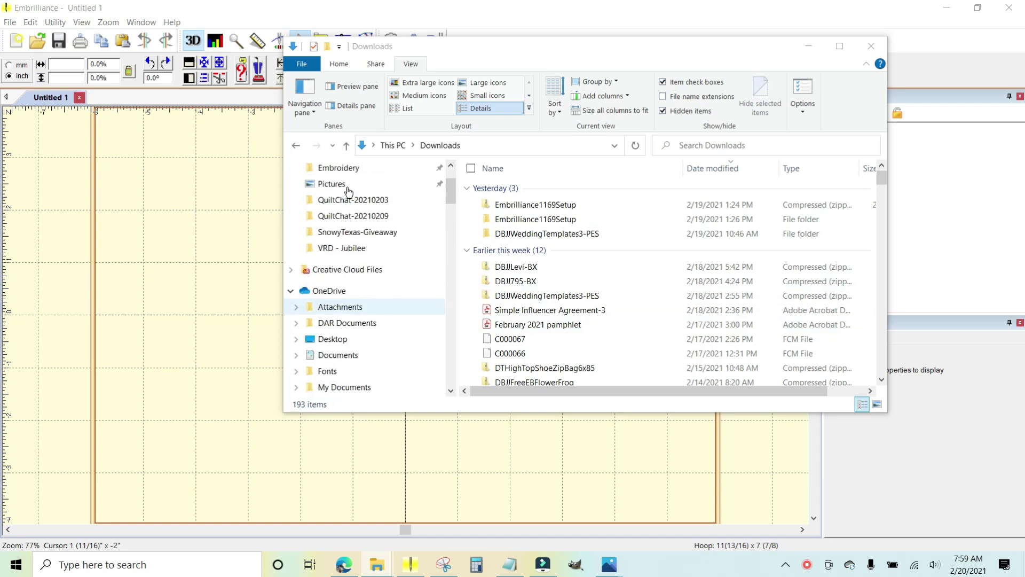
pyautogui.scroll(2, 349, 192)
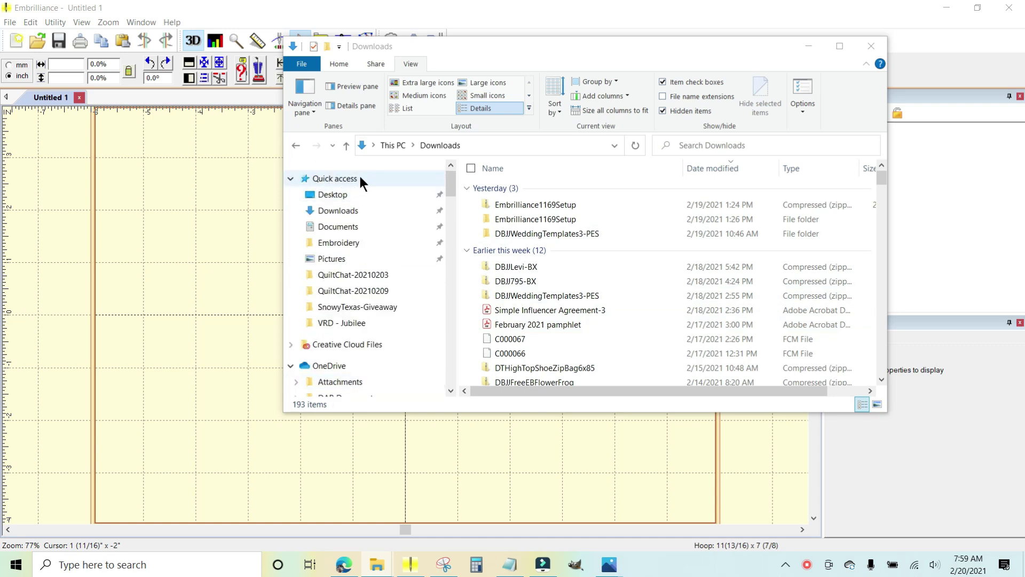
pyautogui.click(307, 88)
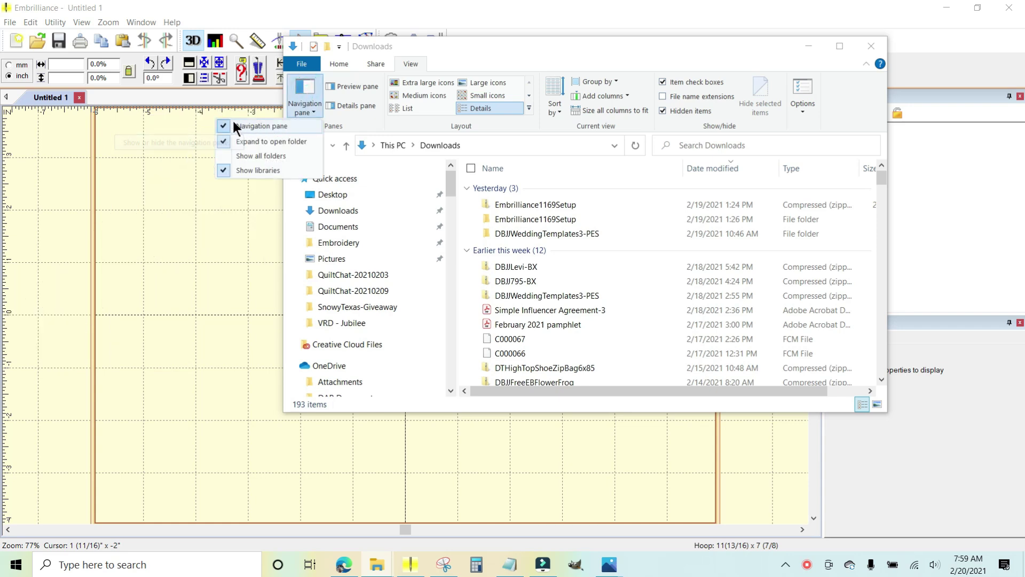
pyautogui.click(274, 124)
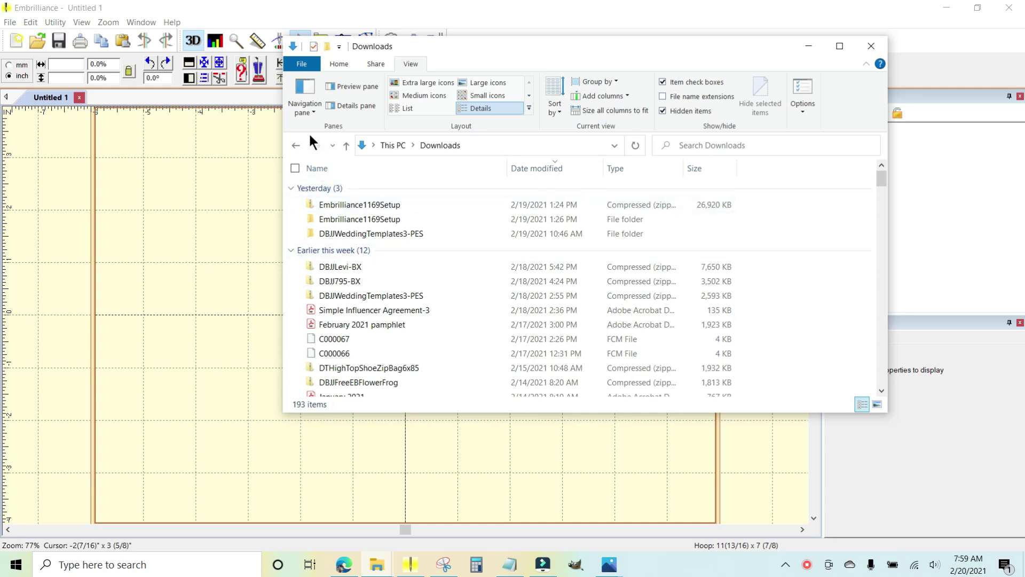
pyautogui.click(300, 90)
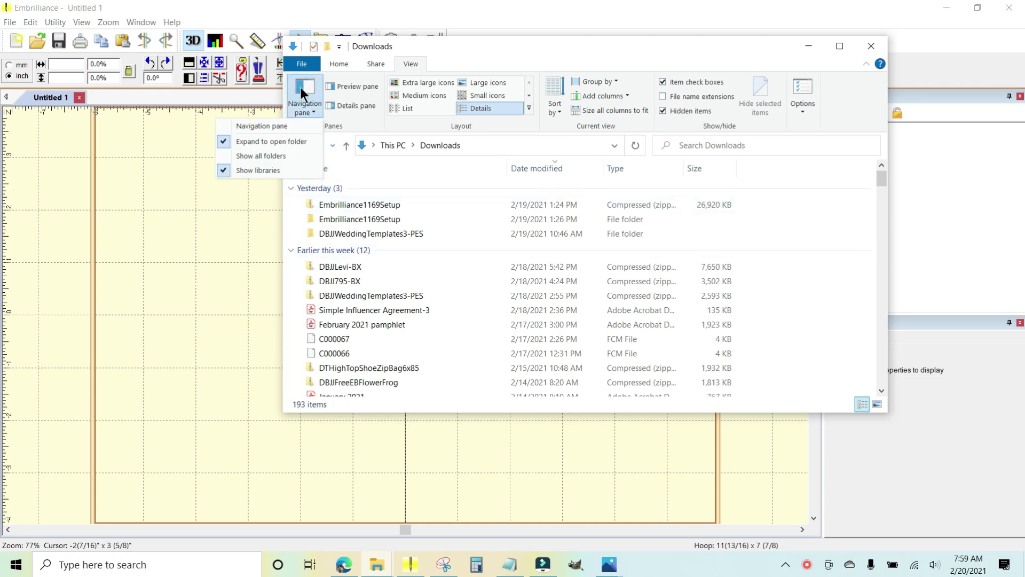
pyautogui.click(258, 125)
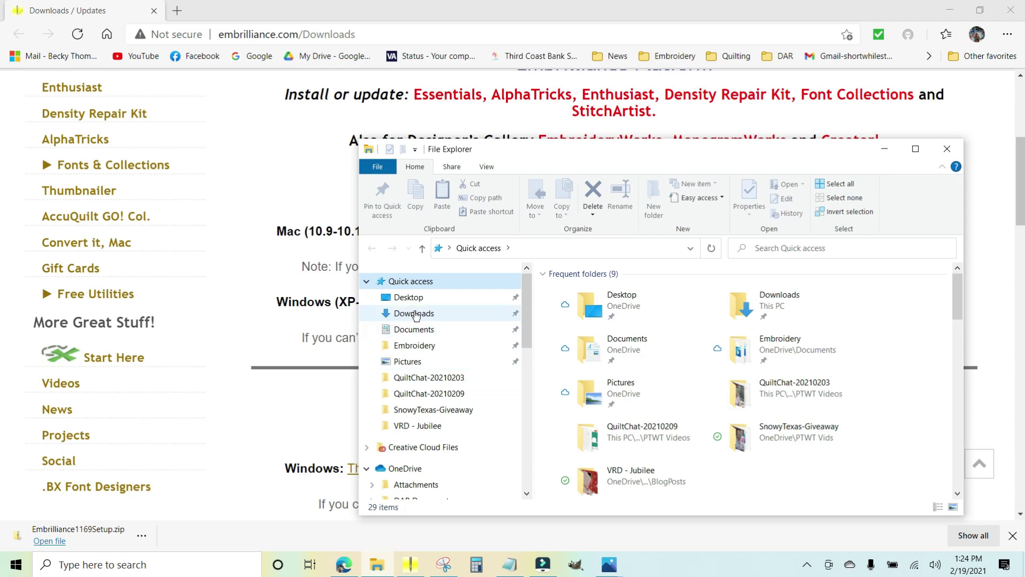
# Extract Embrilliance1169Setup.zip in Downloads into its default Embrilliance1169Setup folder.
pyautogui.click(417, 314)
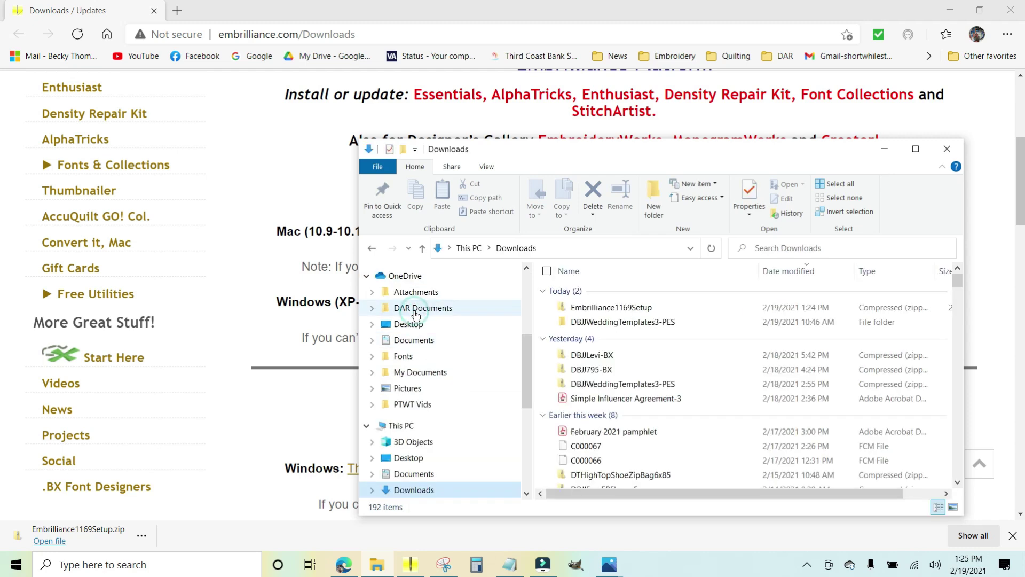
pyautogui.click(628, 309)
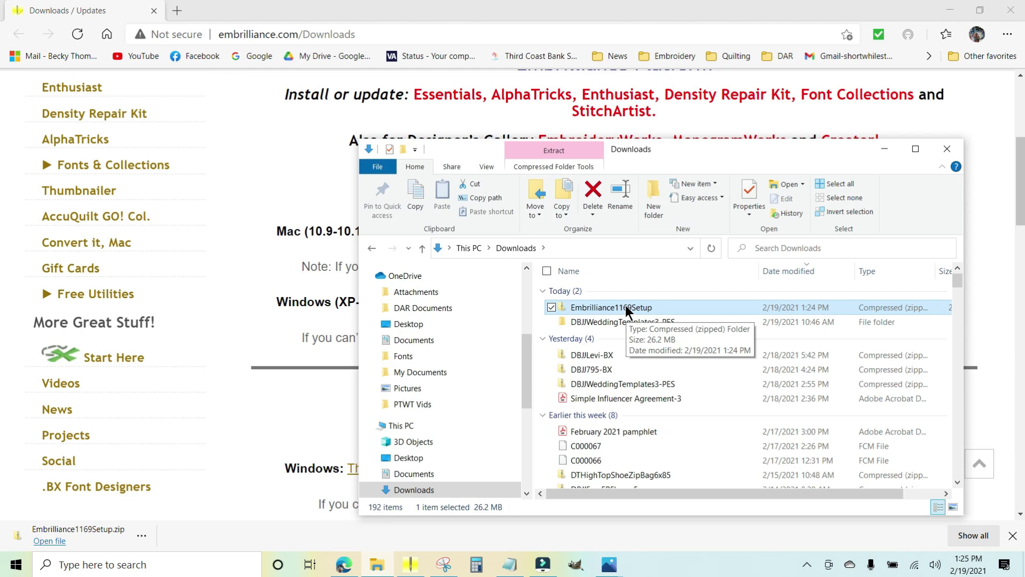
pyautogui.rightClick(626, 306)
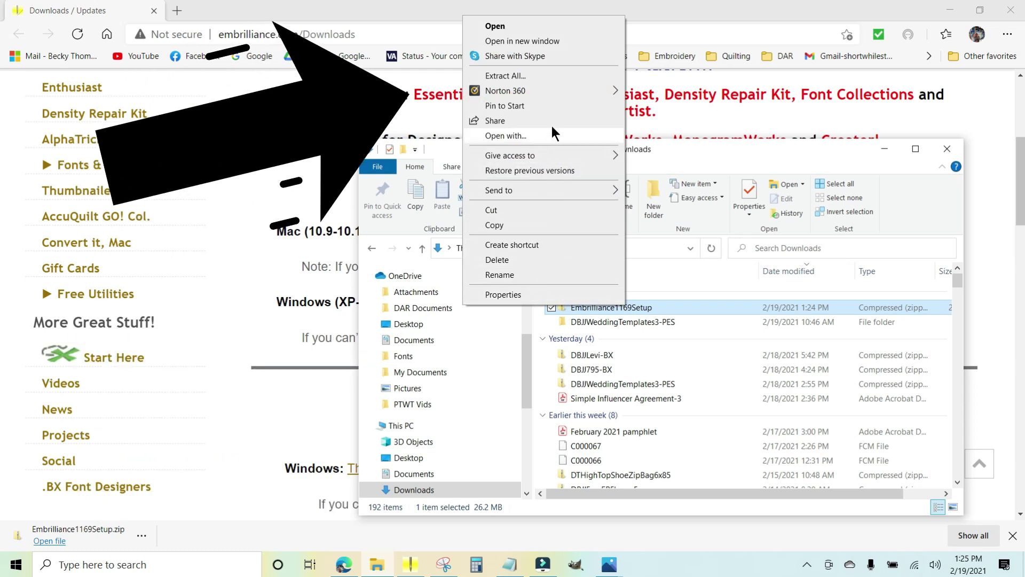
pyautogui.click(525, 76)
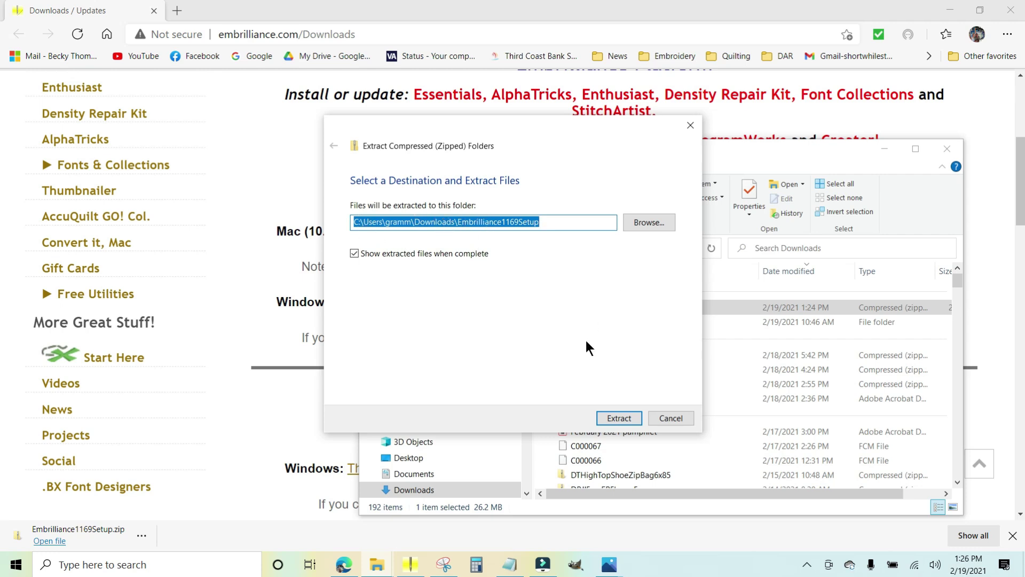
pyautogui.click(618, 417)
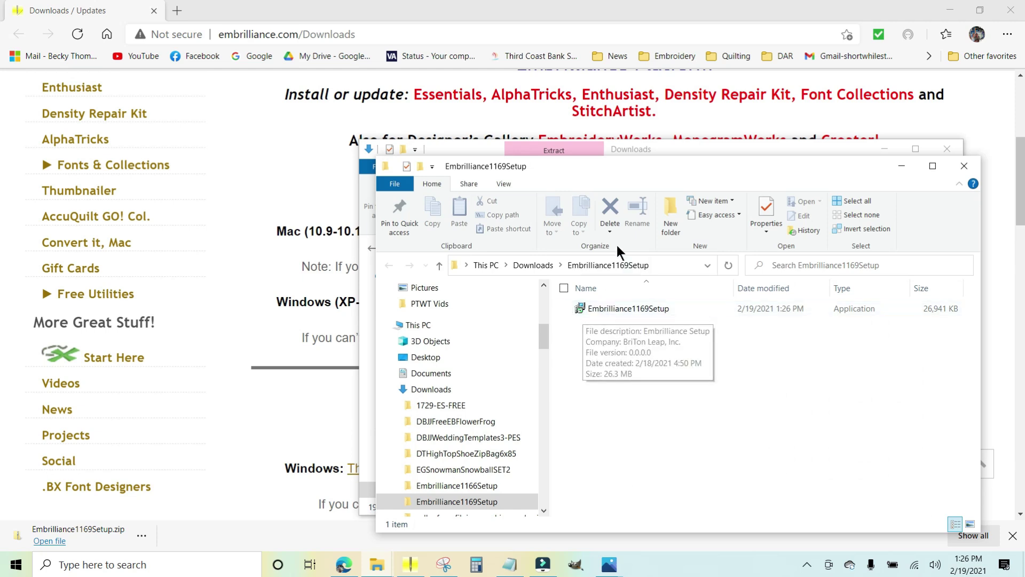
# Show the extracted folder as Extra large icons and run Embrilliance1169Setup.
pyautogui.click(505, 183)
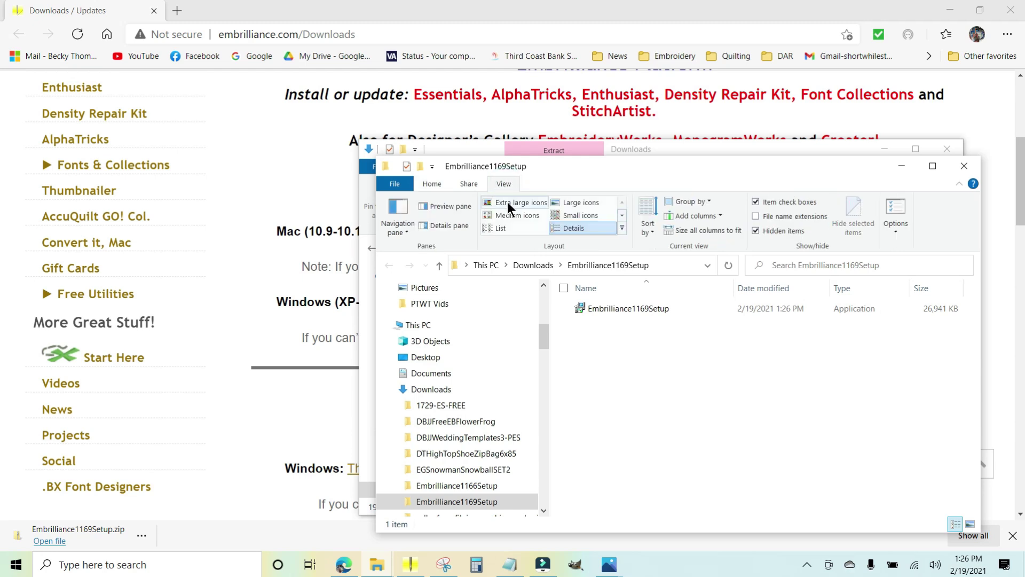
pyautogui.click(508, 202)
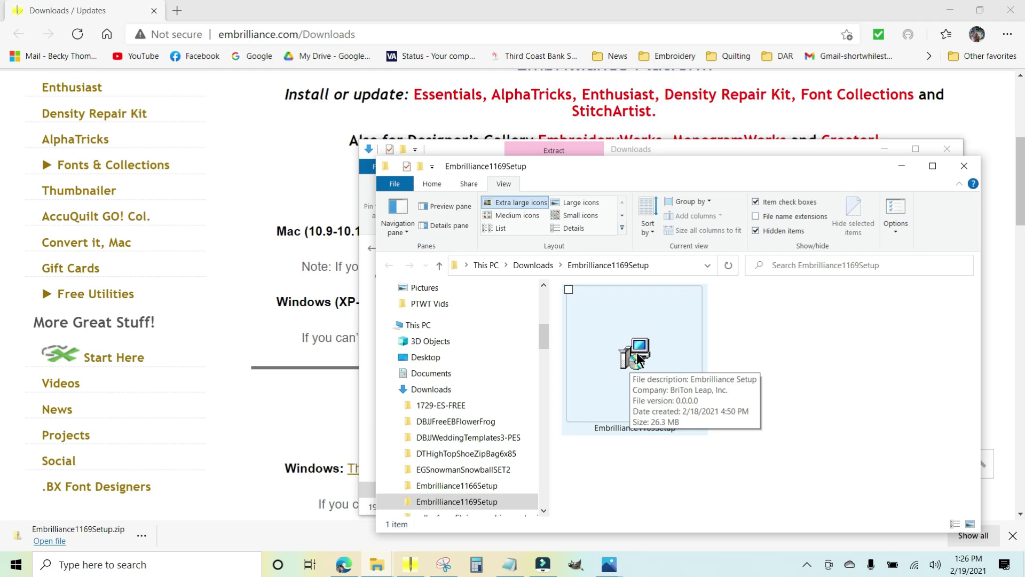
pyautogui.doubleClick(637, 359)
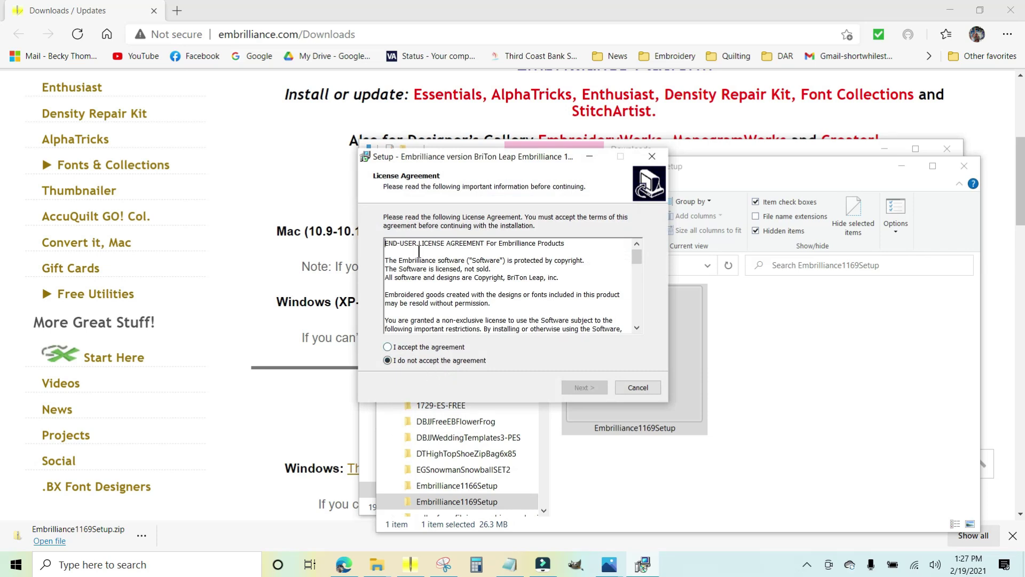
# Accept the Embrilliance license agreement and continue to Select Additional Tasks.
pyautogui.scroll(-6, 497, 259)
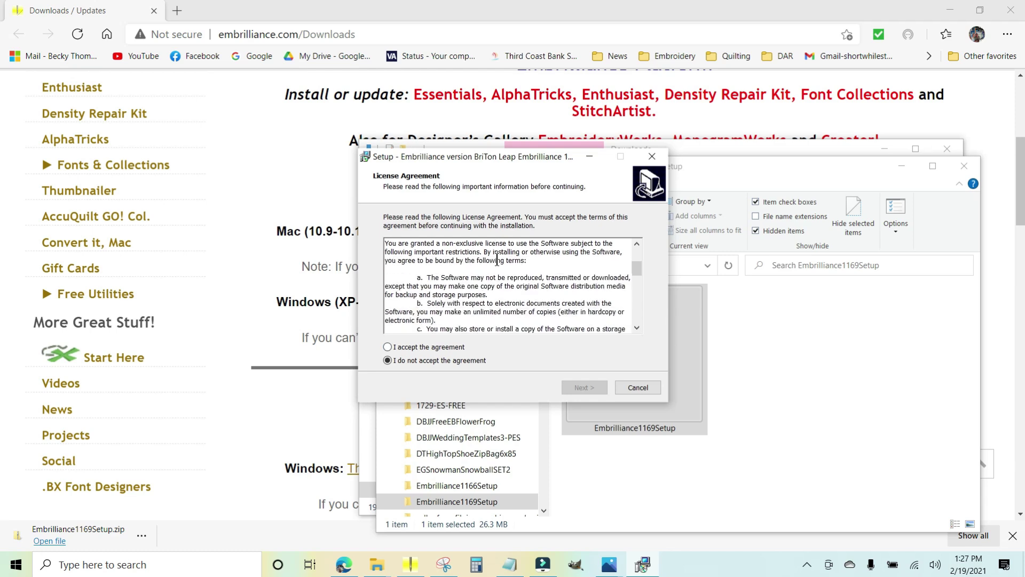
pyautogui.scroll(6, 497, 259)
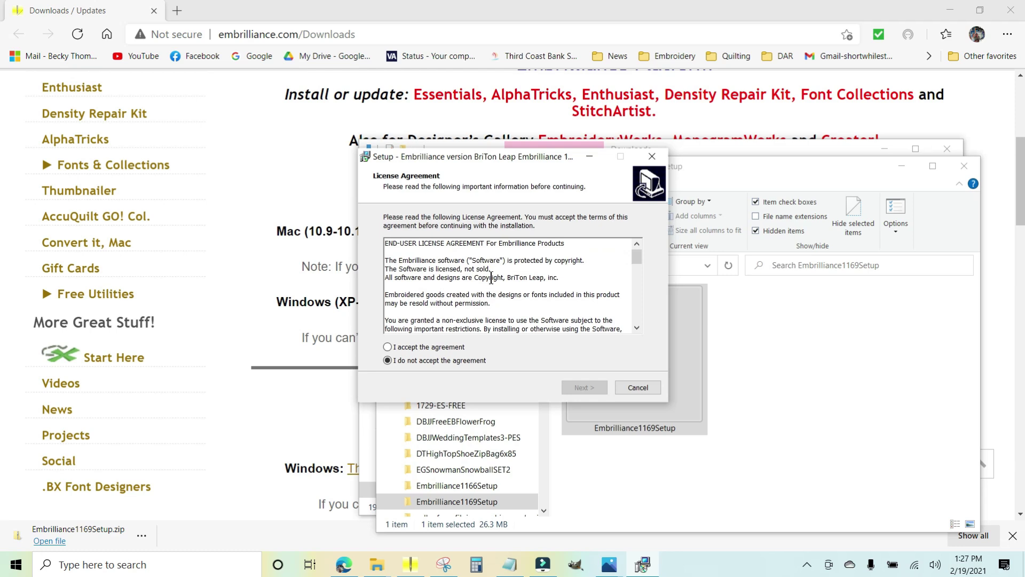
pyautogui.click(388, 347)
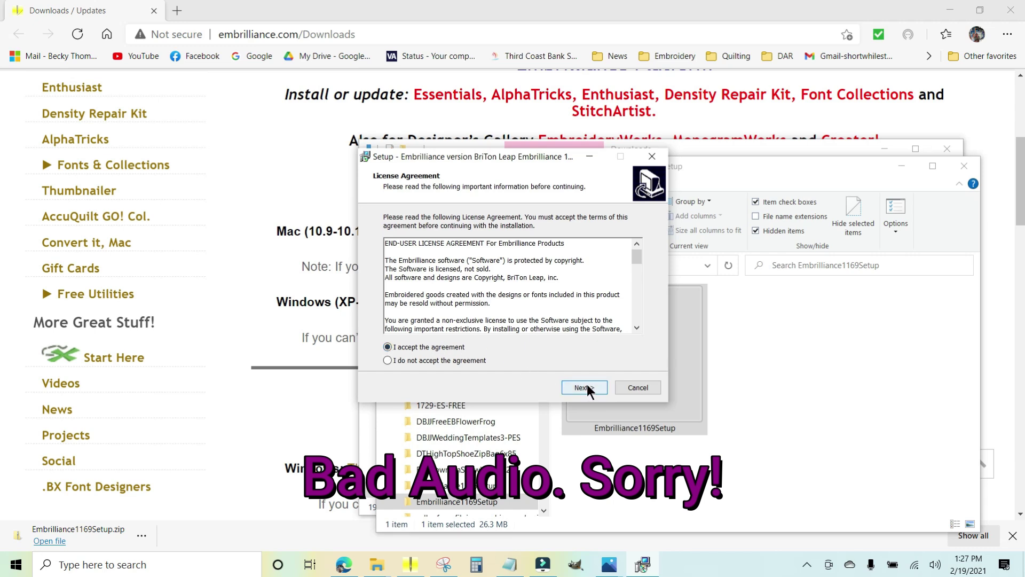
pyautogui.click(588, 388)
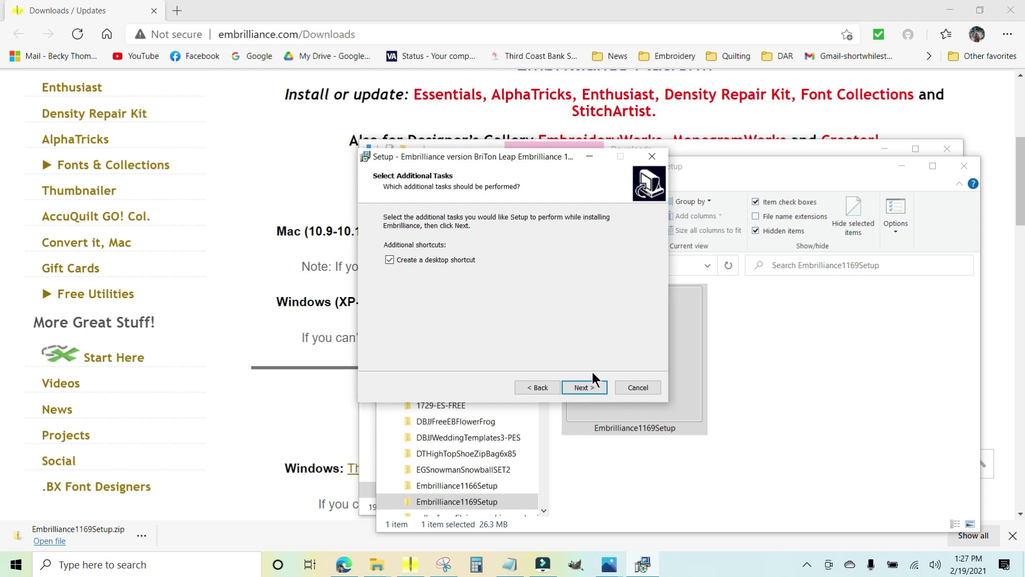
# Keep the desktop shortcut option and start the Embrilliance installation.
pyautogui.click(582, 387)
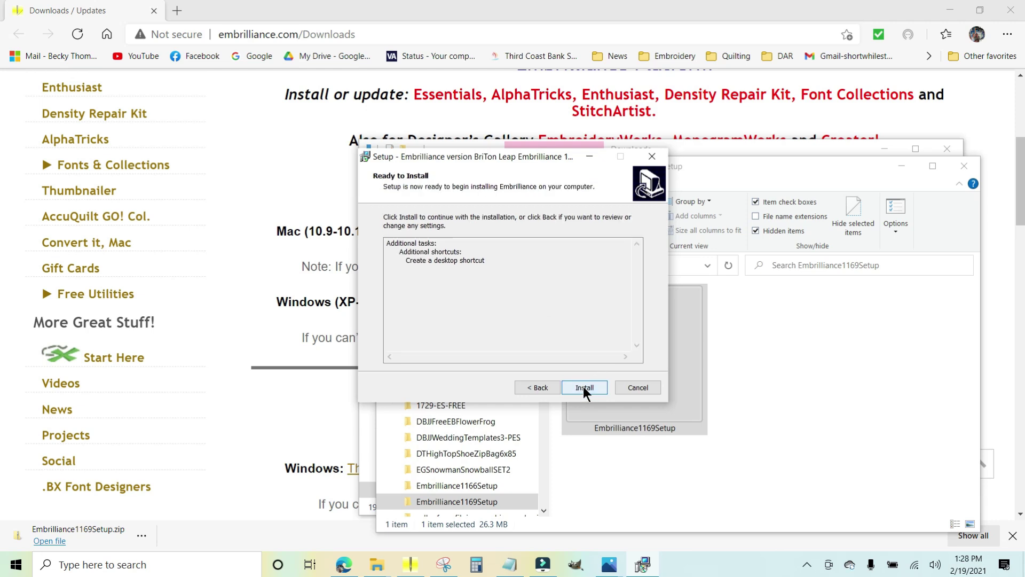
pyautogui.click(583, 387)
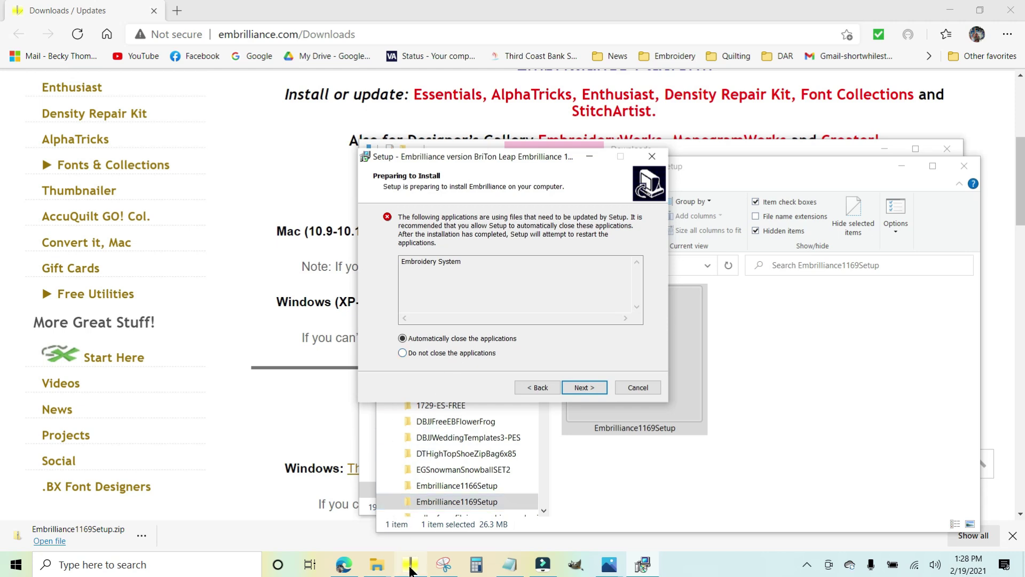
# Dismiss the update notice and close the running Embrilliance, then let Setup continue installing.
pyautogui.click(410, 567)
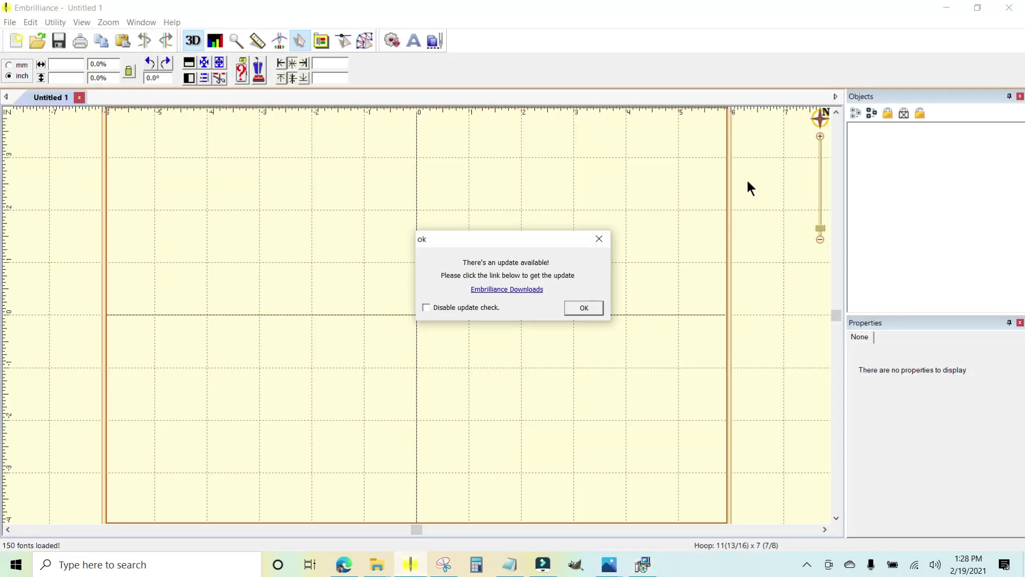
pyautogui.click(600, 240)
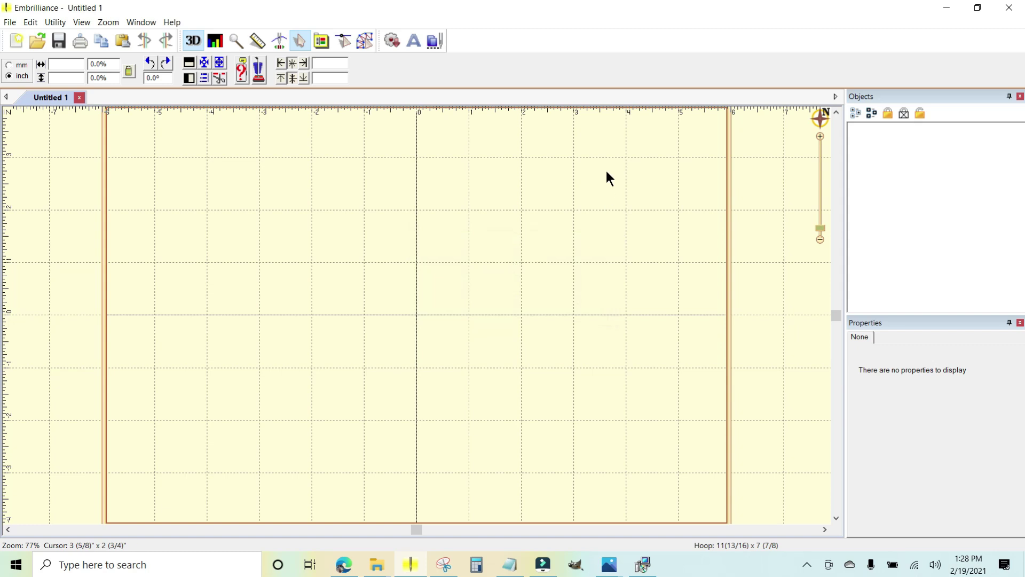
pyautogui.click(1009, 9)
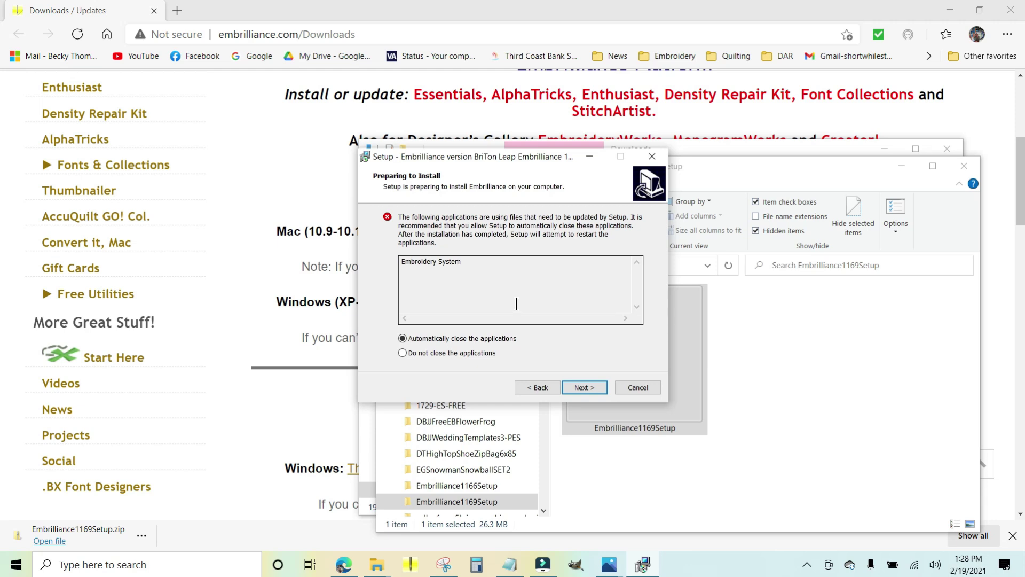
pyautogui.click(581, 394)
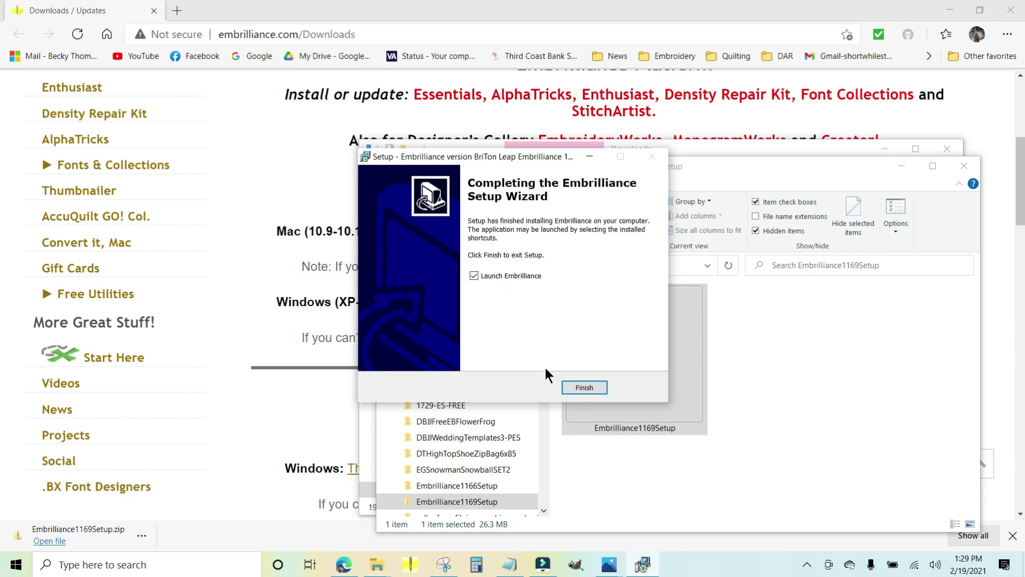
# Finish Setup with Launch Embrilliance checked and maximize the new Embrilliance window.
pyautogui.click(584, 388)
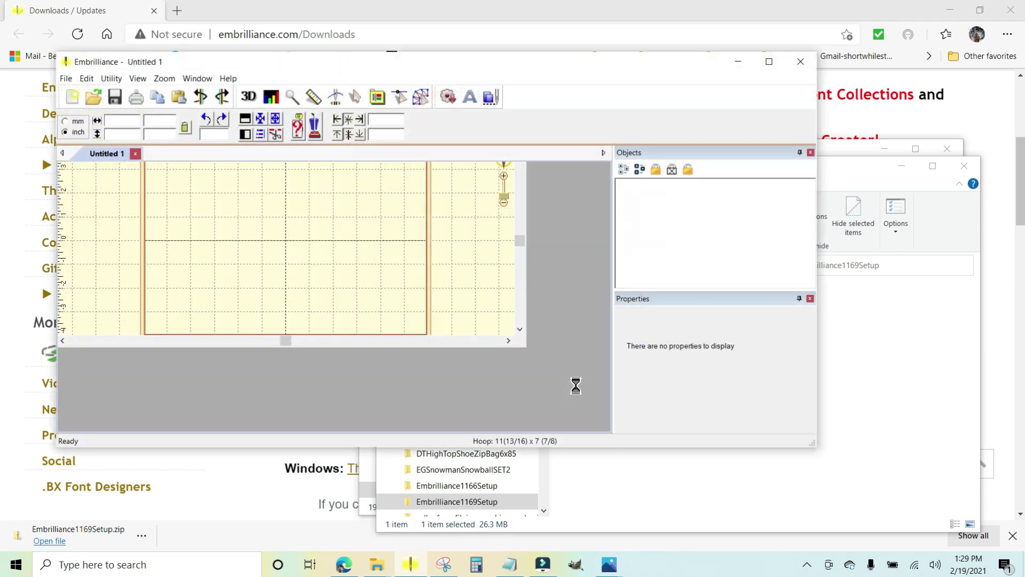
pyautogui.click(769, 62)
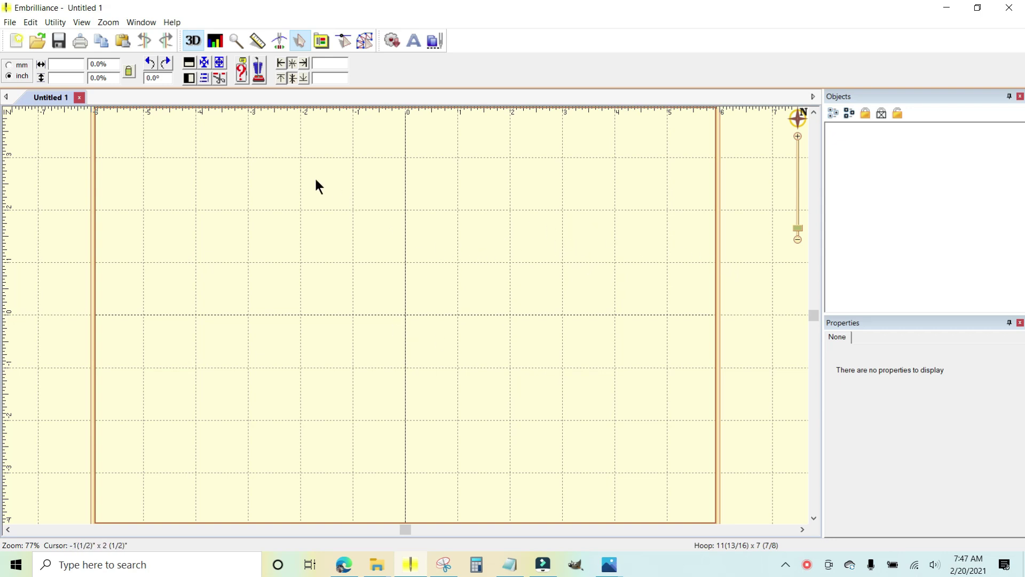
pyautogui.click(171, 22)
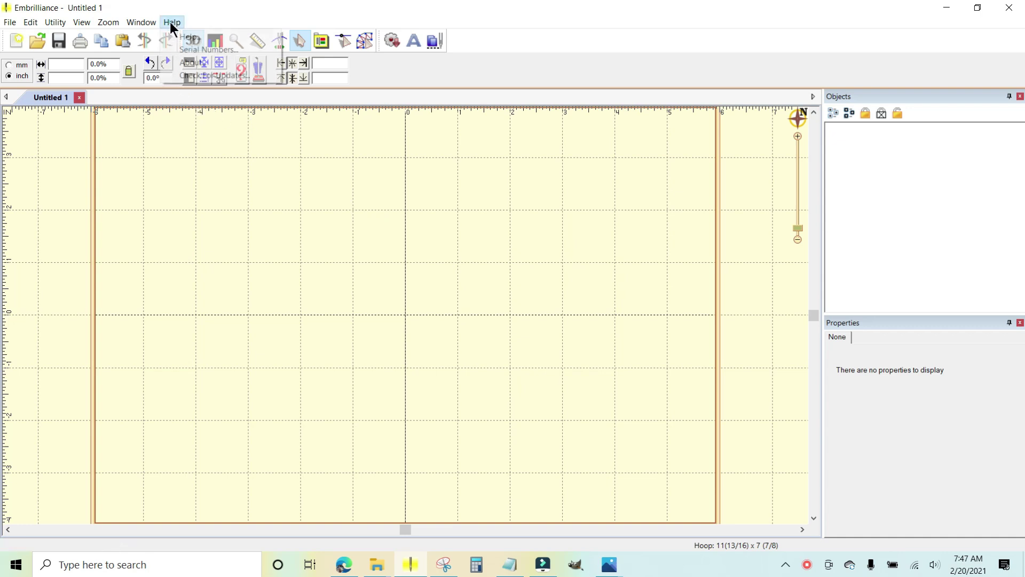
pyautogui.click(210, 76)
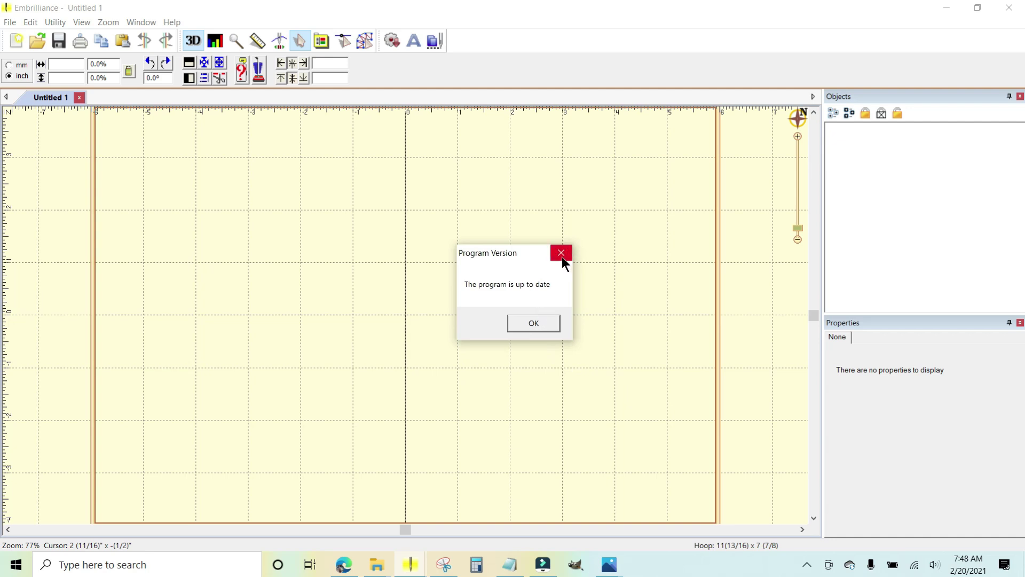
pyautogui.click(550, 319)
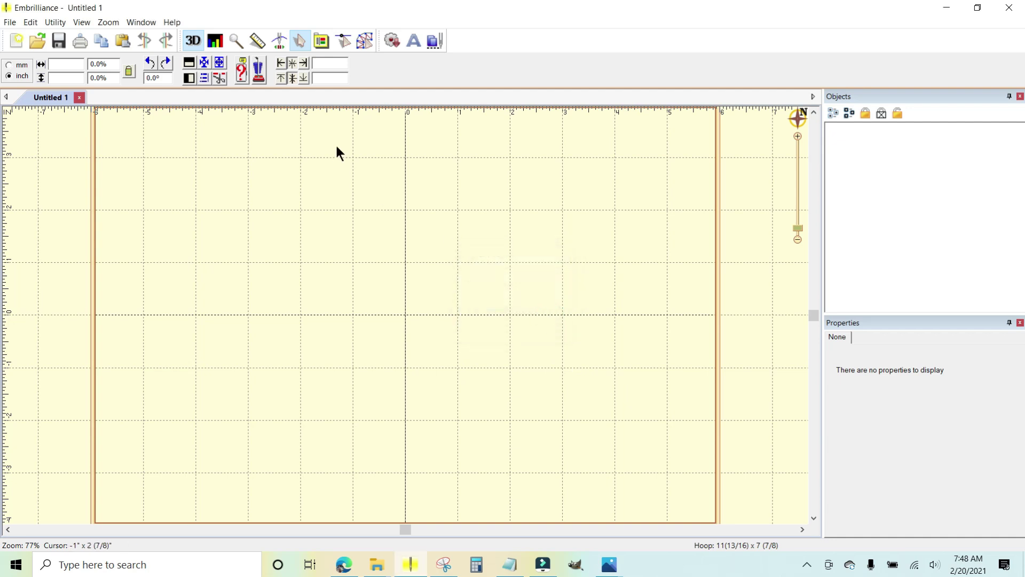
pyautogui.click(169, 22)
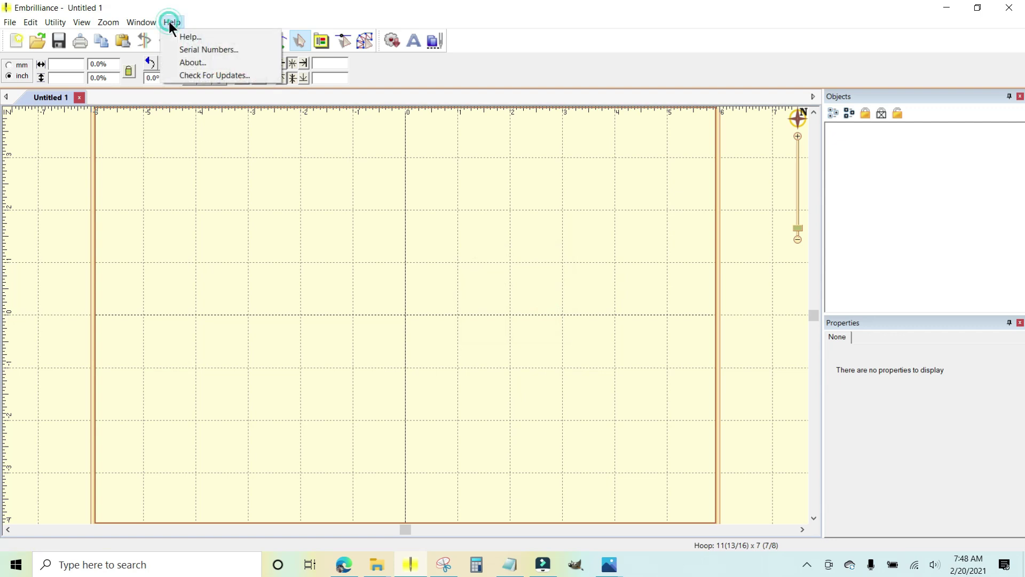
pyautogui.click(196, 64)
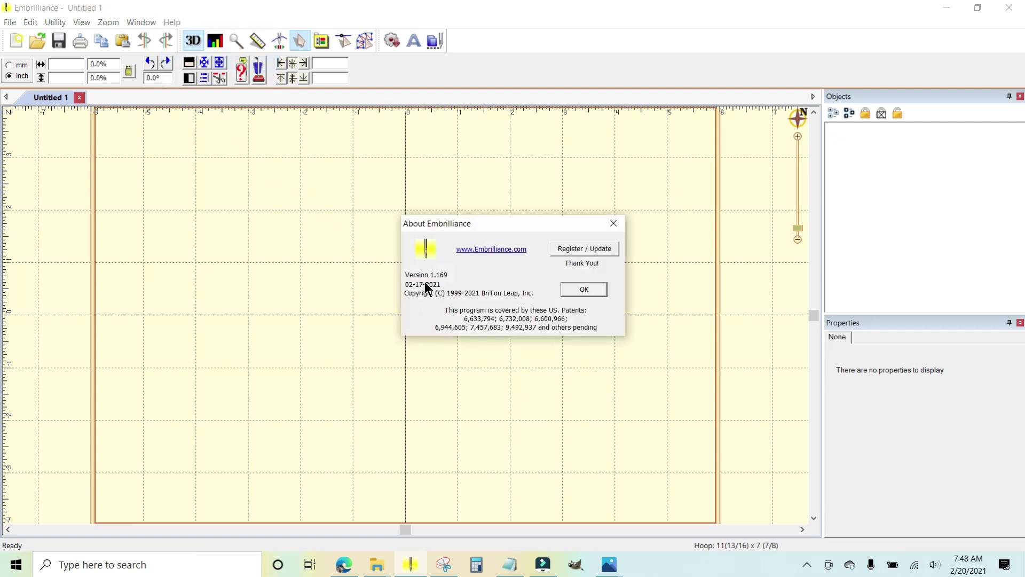